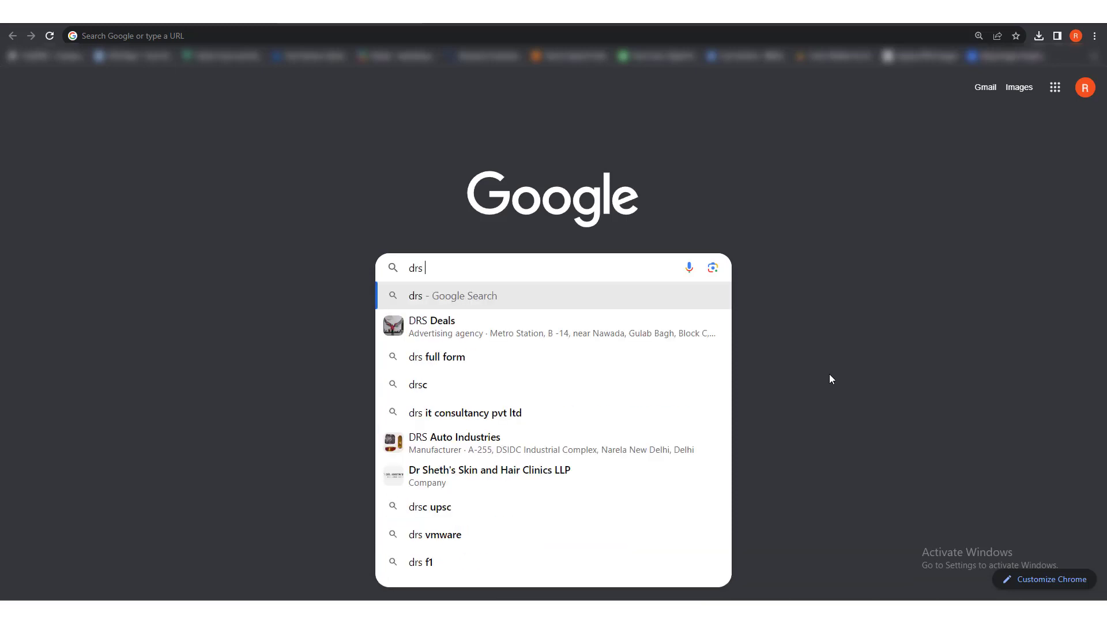
pyautogui.write(' vcard duplicate re')
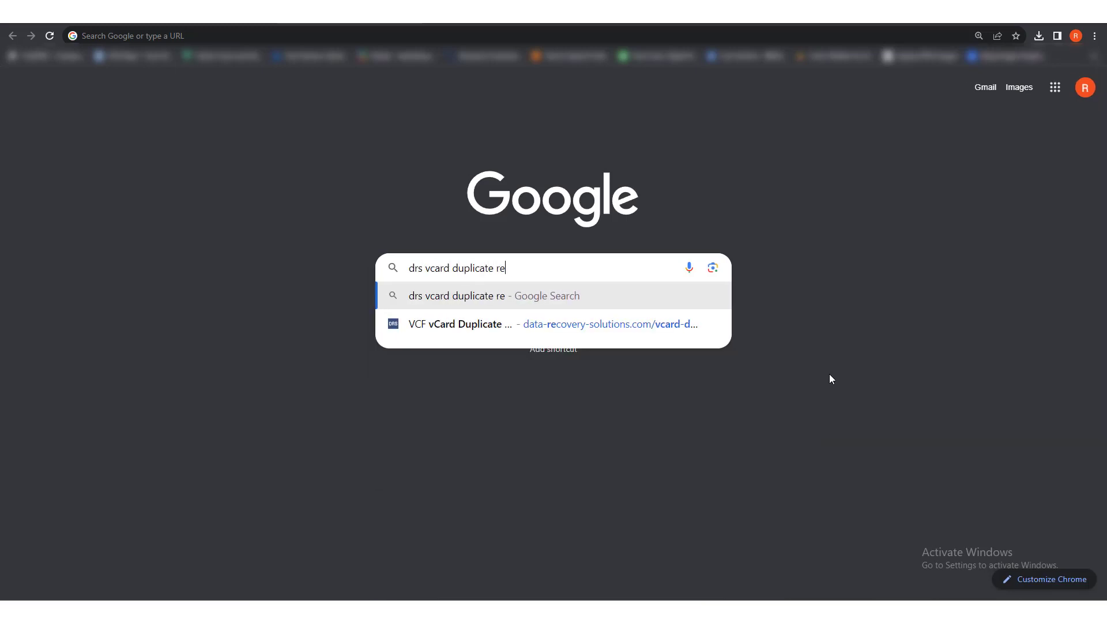
pyautogui.write('mover tool')
# Search Google for 'drs vcard duplicate remover tool' and open the DRS Softech result.
pyautogui.press('Return')
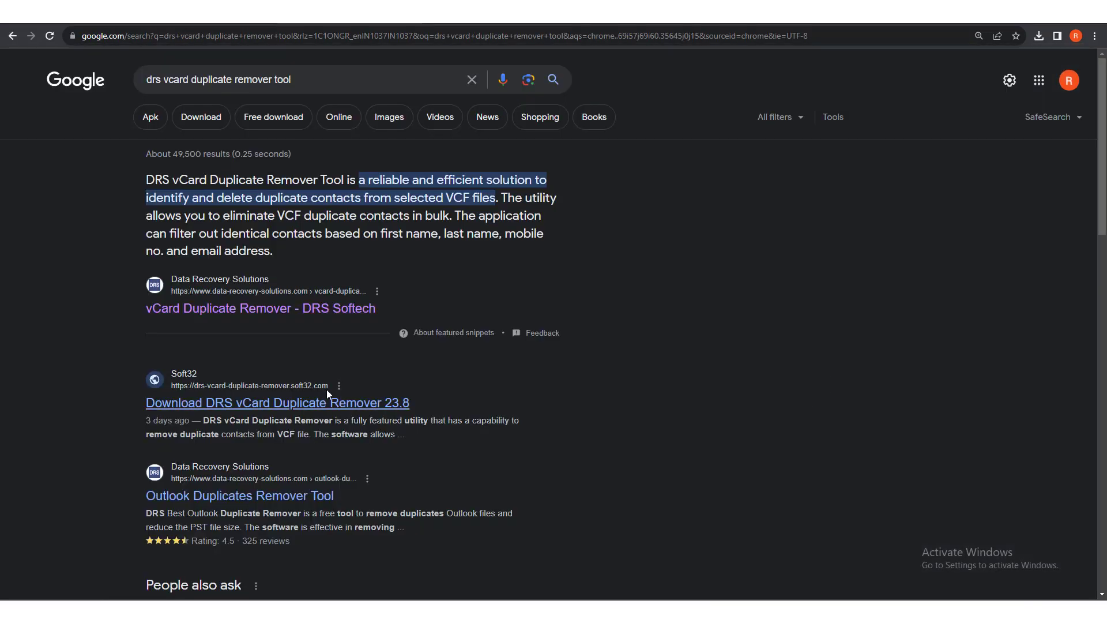
pyautogui.click(280, 310)
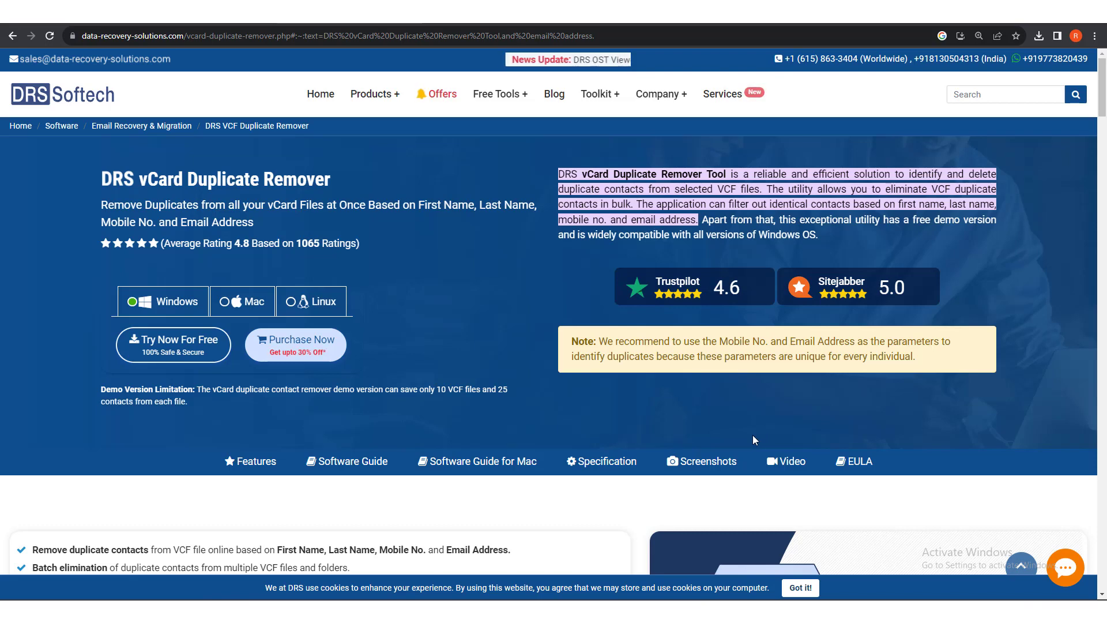
# Download the free trial from the 'Try Now For Free' button.
pyautogui.click(173, 342)
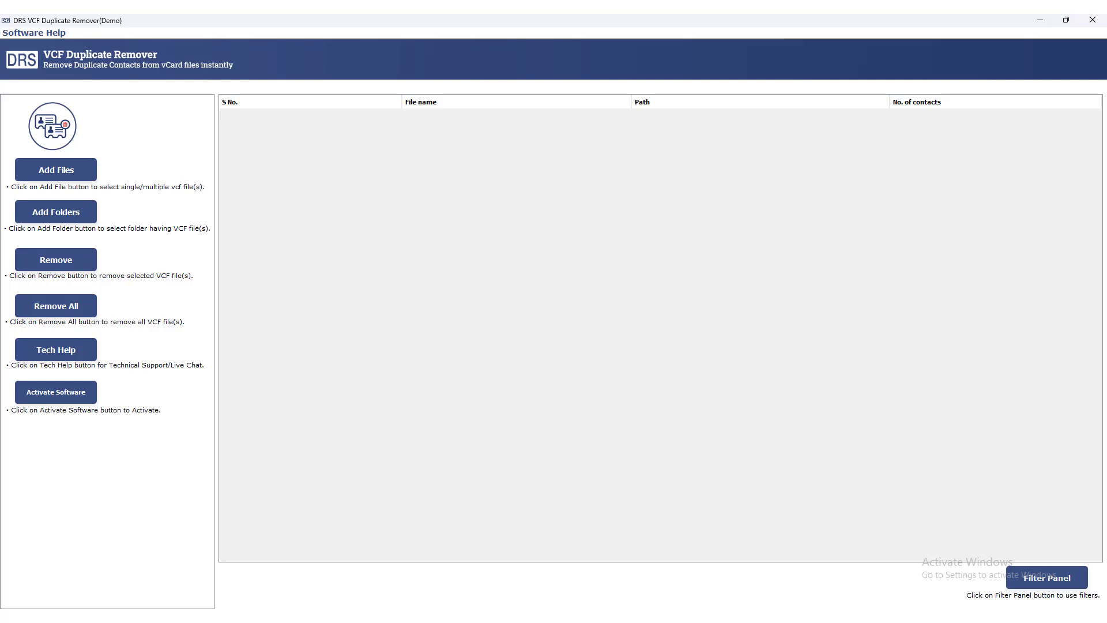
# Add contacts (5), contacts (6) and contacts from the Downloads folder.
pyautogui.click(62, 176)
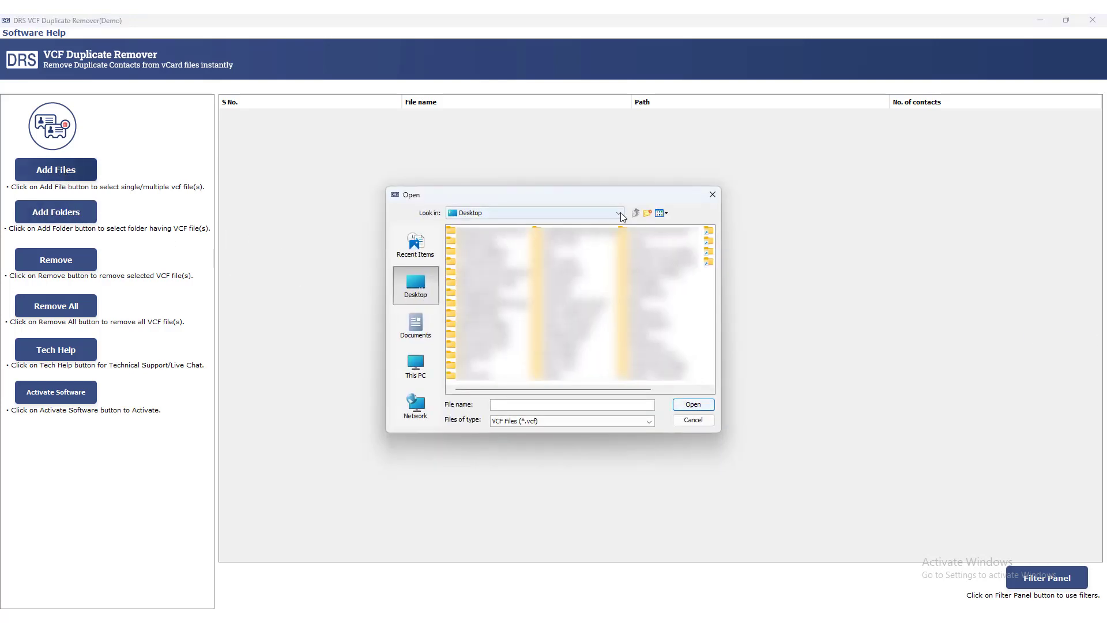
pyautogui.click(606, 215)
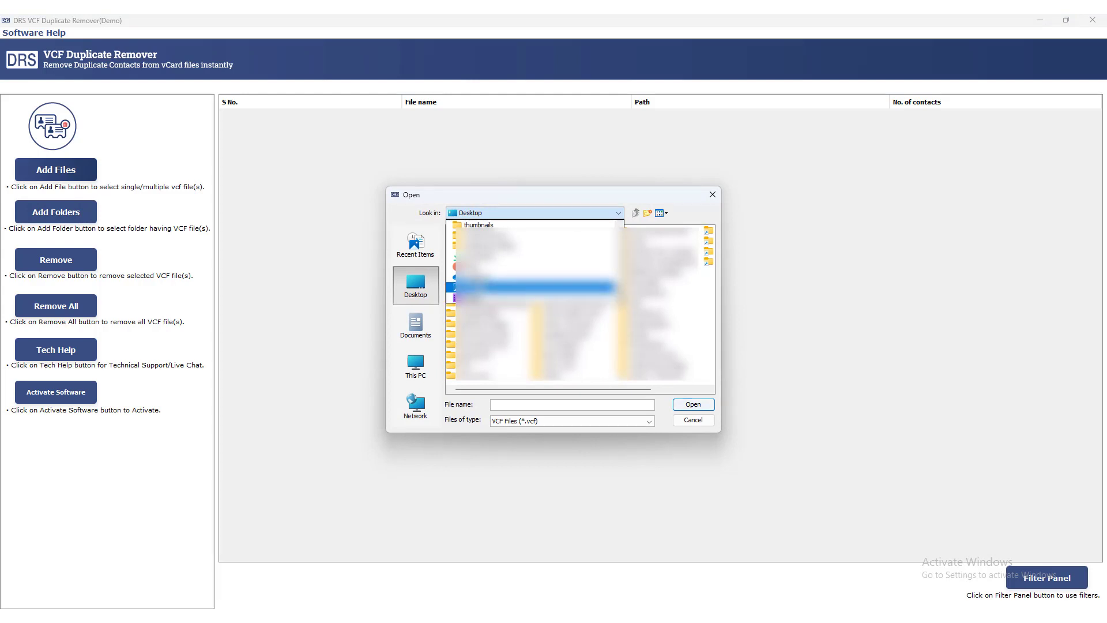
pyautogui.click(579, 251)
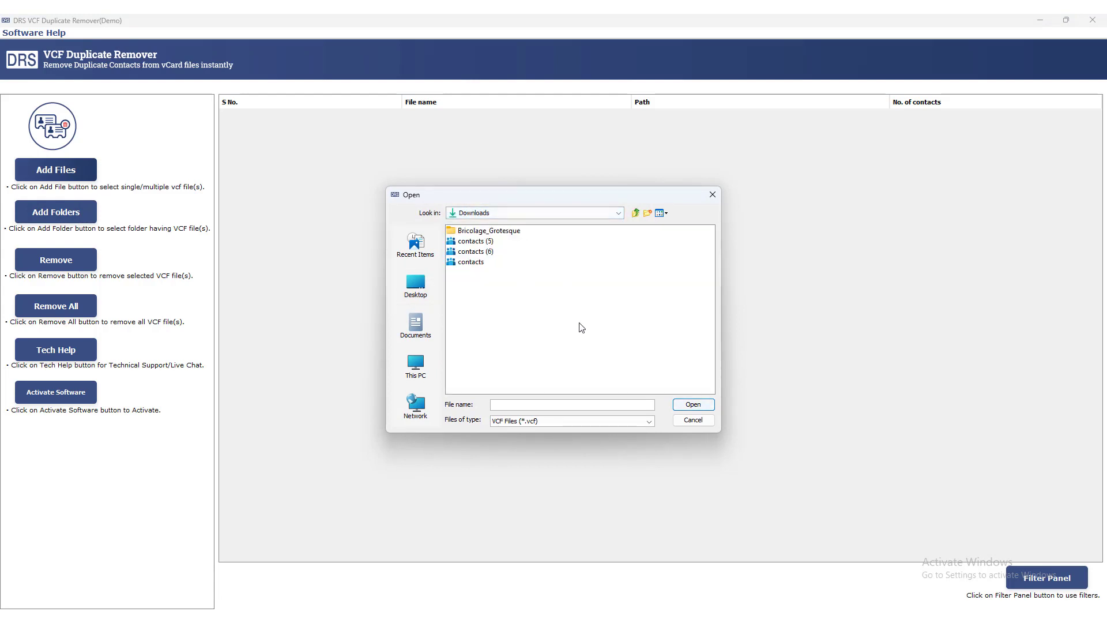
pyautogui.click(475, 241)
pyautogui.keyDown('ctrl'); pyautogui.click(471, 261); pyautogui.keyUp('ctrl')
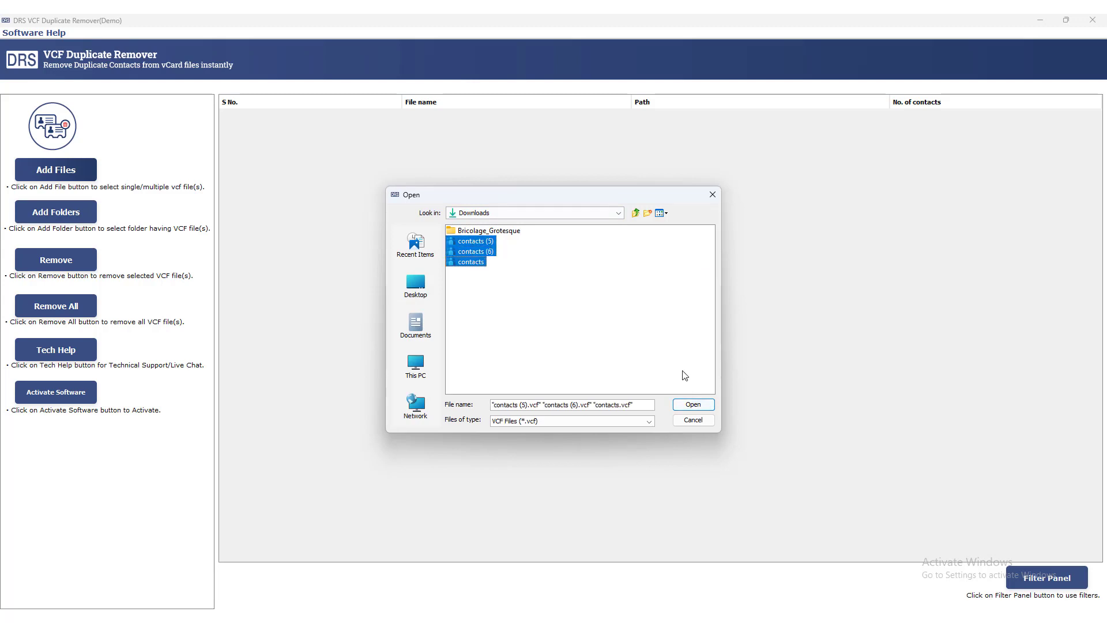
pyautogui.click(690, 404)
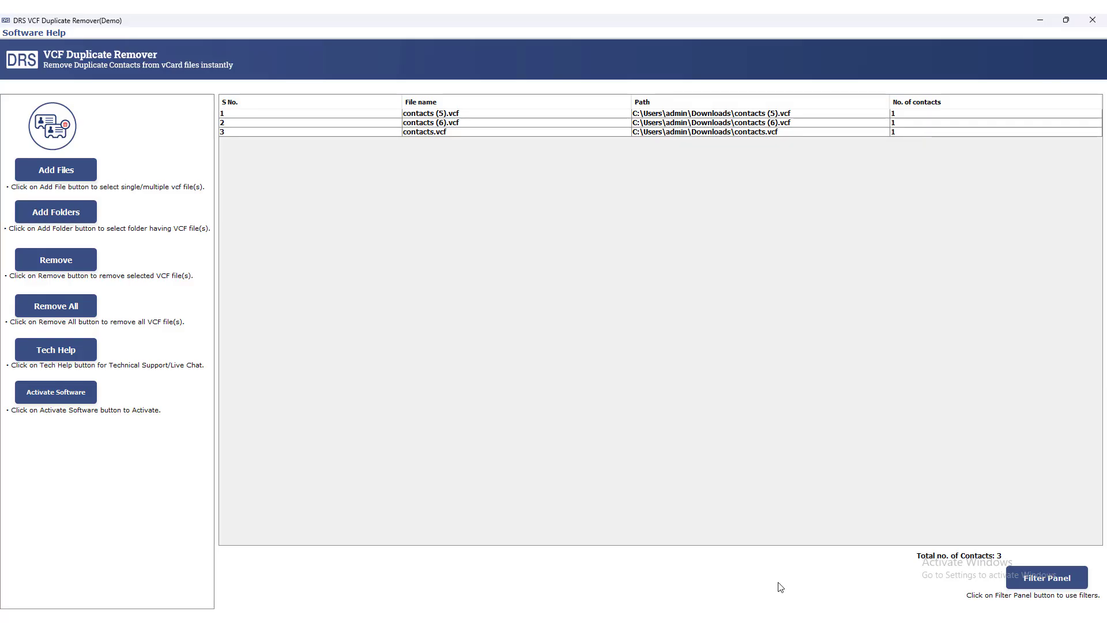
# Enable All Fields and selective matching on first name, last name, mobile and email.
pyautogui.click(1048, 579)
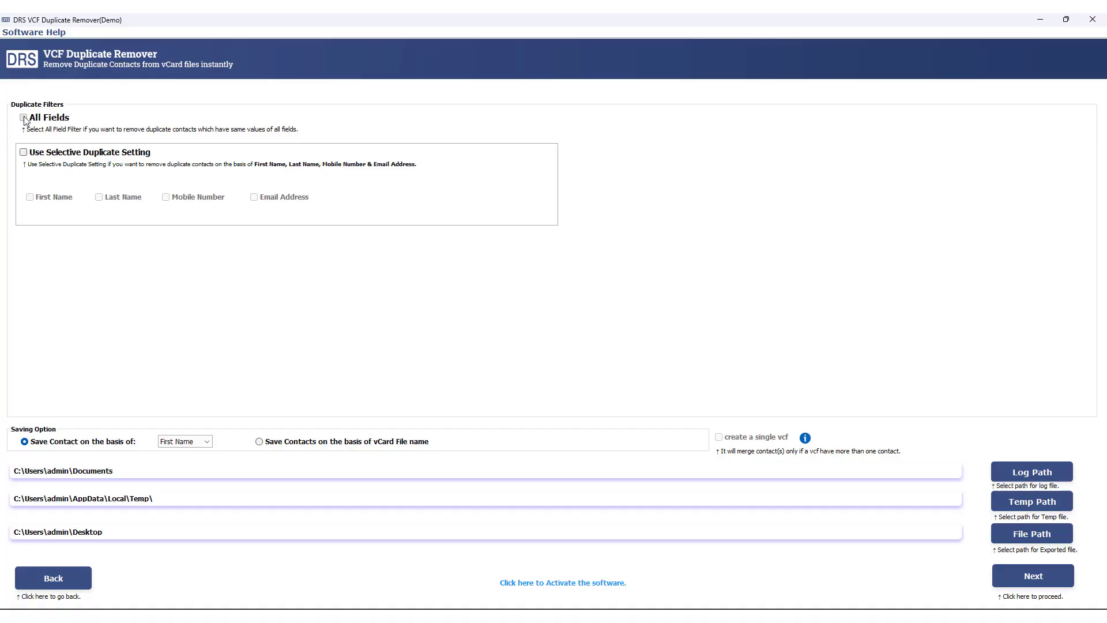
pyautogui.click(24, 119)
pyautogui.click(23, 153)
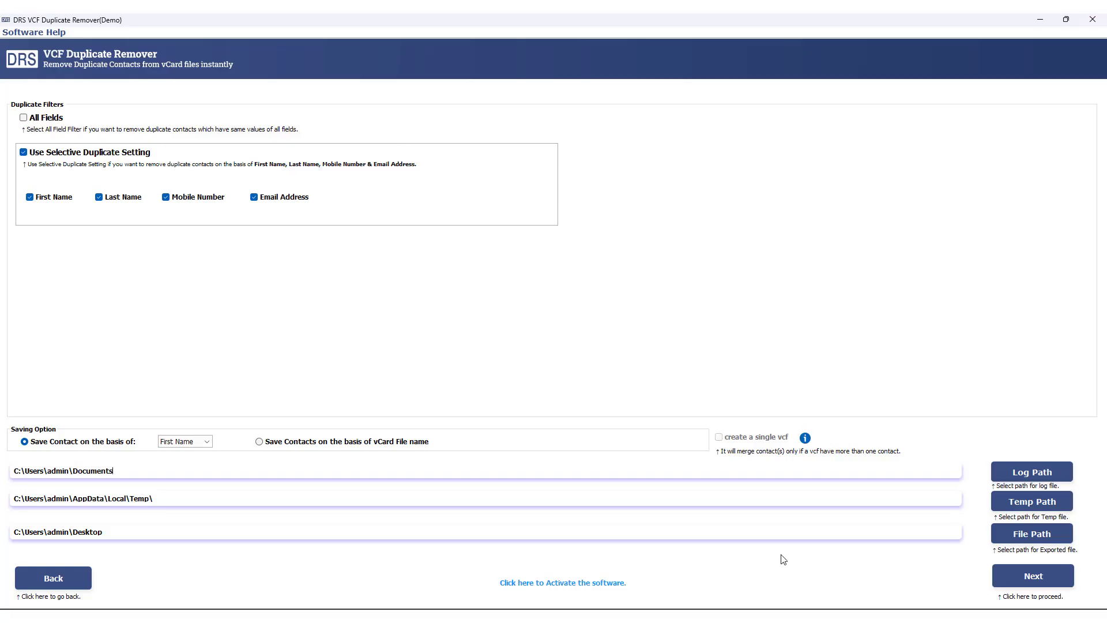
# Run duplicate removal and dismiss the completion message.
pyautogui.click(1042, 577)
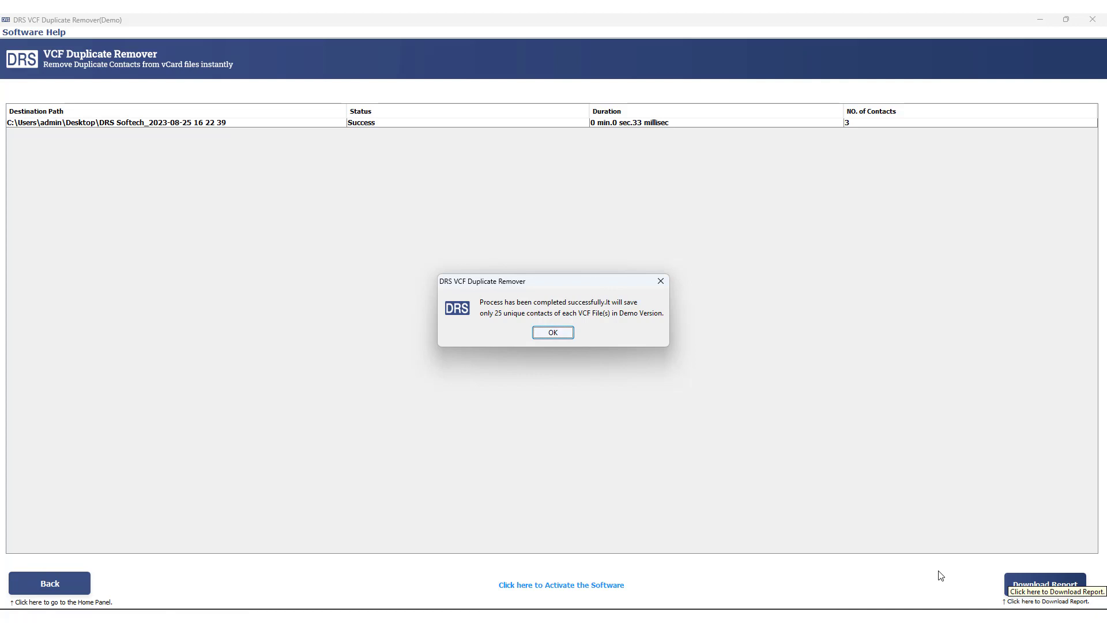
pyautogui.click(552, 332)
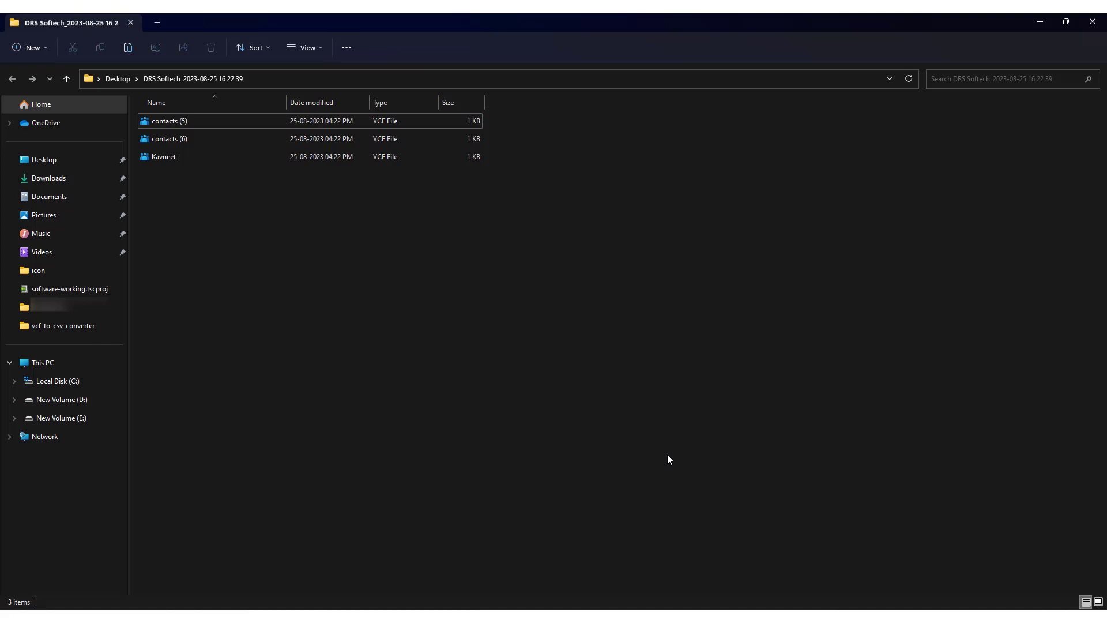
# Close the File Explorer window showing the output folder.
pyautogui.click(1092, 22)
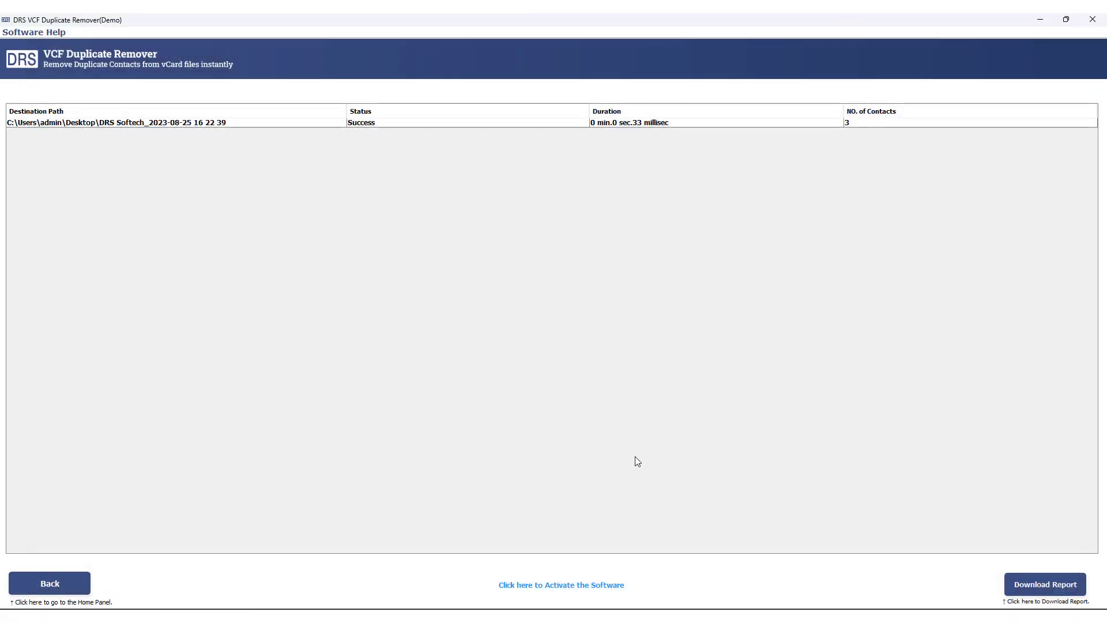